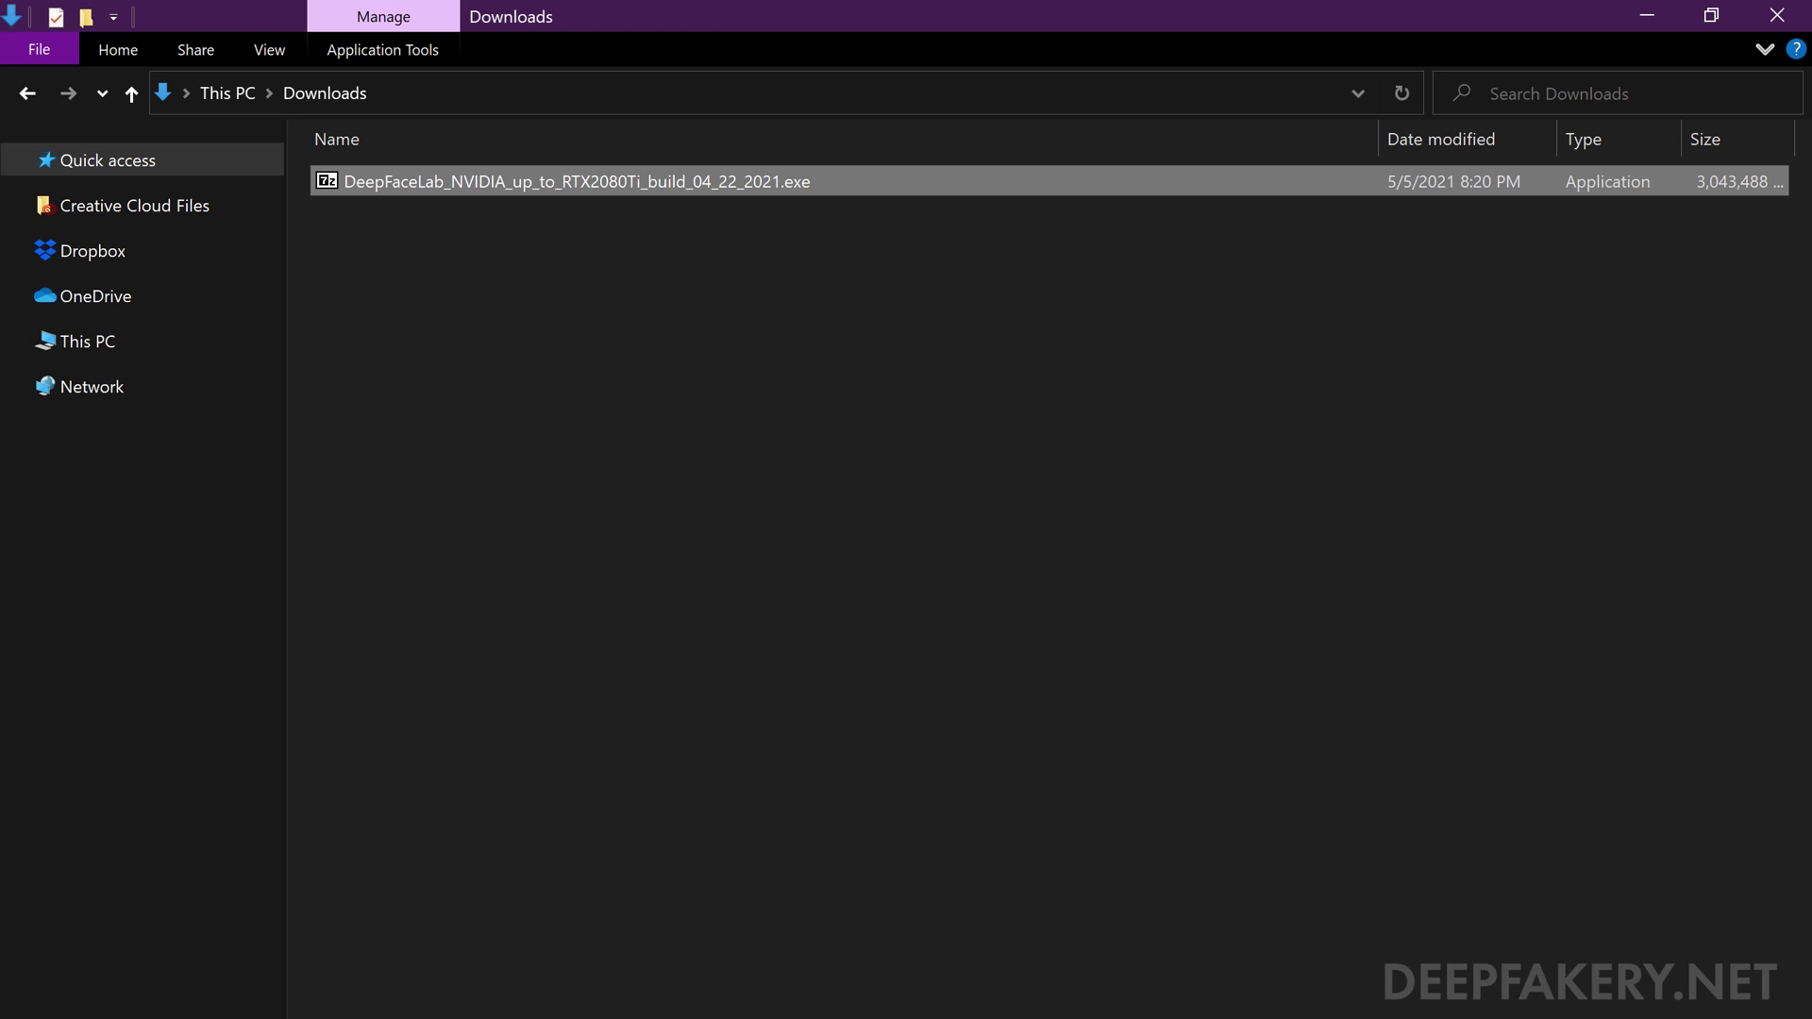
Step: Open the context menu on the downloaded DeepFaceLab RTX2080Ti build to reach 7-Zip extraction
right_click(368, 194)
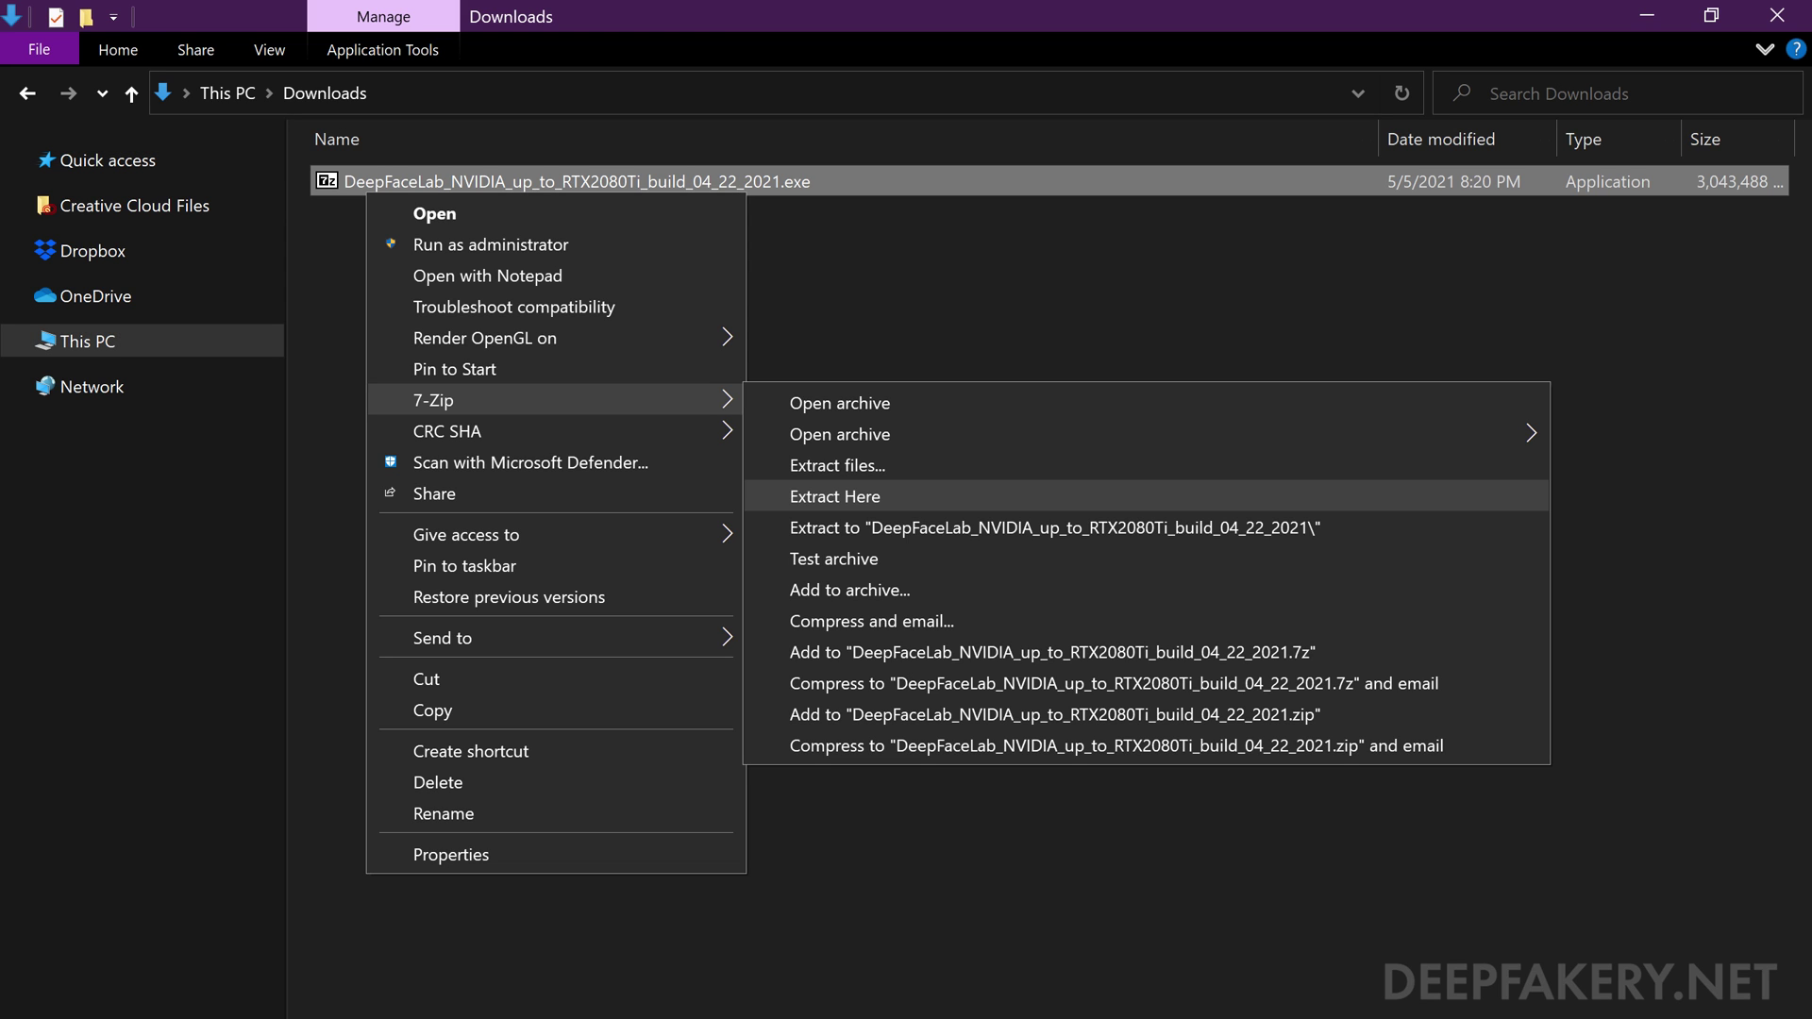